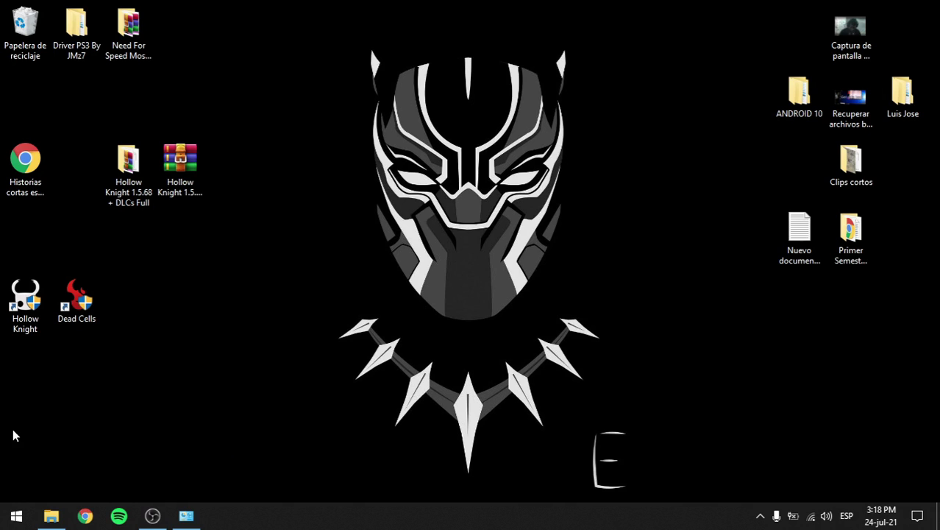
Search Windows for "panel" and open Panel de control
{"action": "left_click", "coordinate": [16, 516]}
{"action": "left_click", "coordinate": [292, 261]}
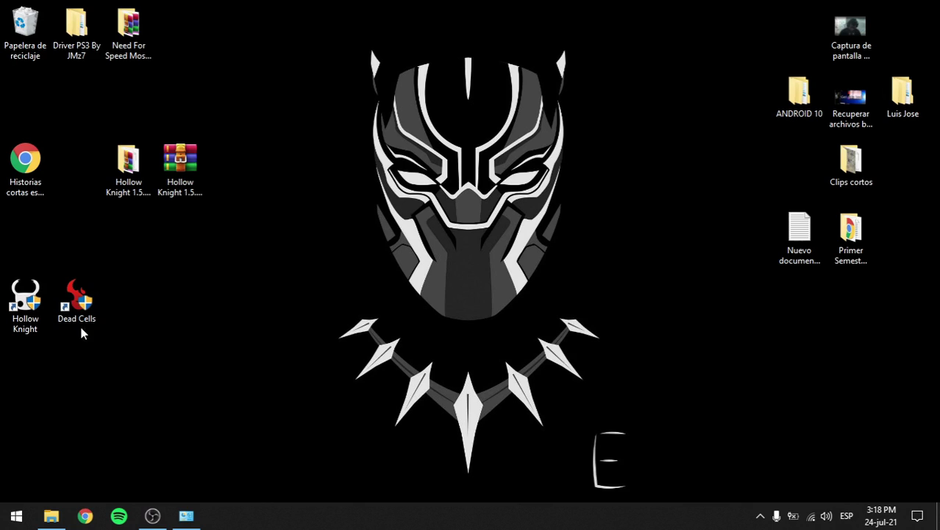
{"action": "left_click", "coordinate": [16, 515]}
{"action": "left_click", "coordinate": [16, 515]}
{"action": "left_click", "coordinate": [17, 515]}
{"action": "type", "text": "panel"}
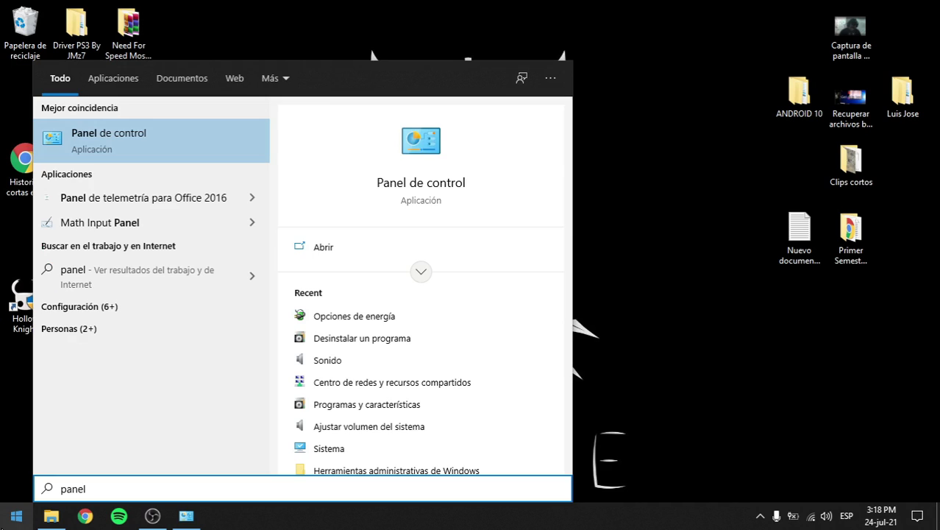
{"action": "key", "text": "Return"}
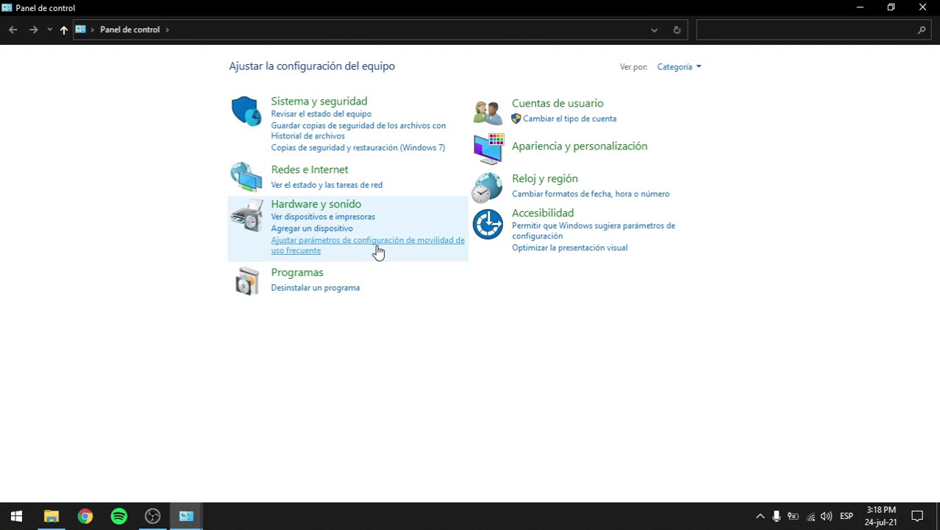
Open the advanced power settings of the Equilibrado plan from Opciones de energía in Hardware y sonido
{"action": "left_click", "coordinate": [326, 212]}
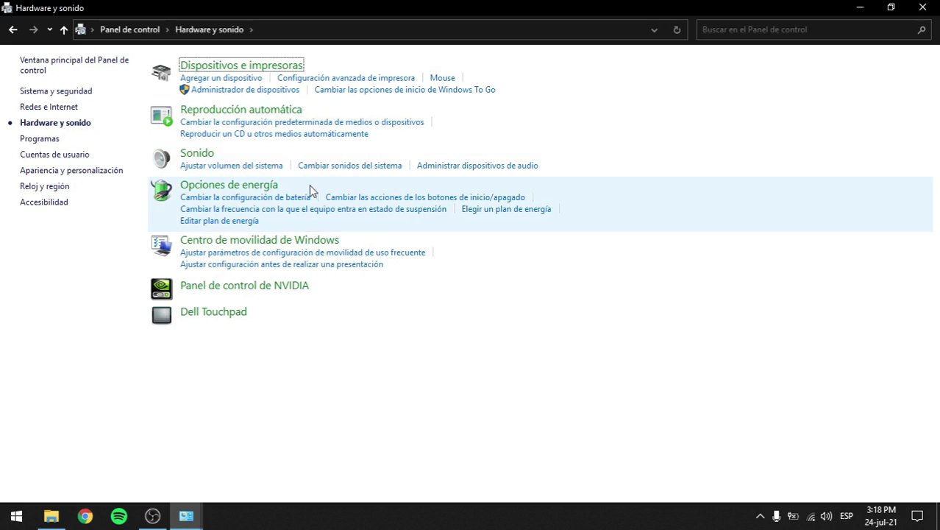
{"action": "left_click", "coordinate": [218, 192]}
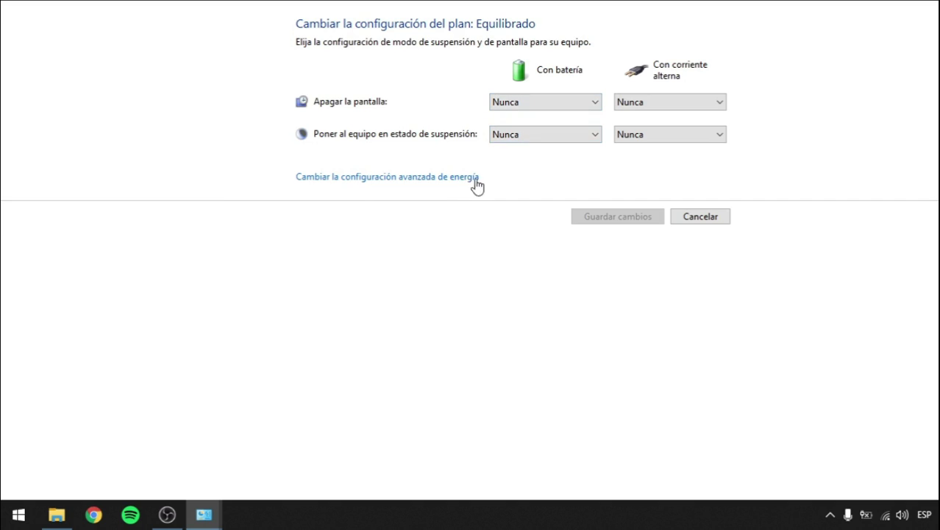
{"action": "left_click", "coordinate": [390, 179]}
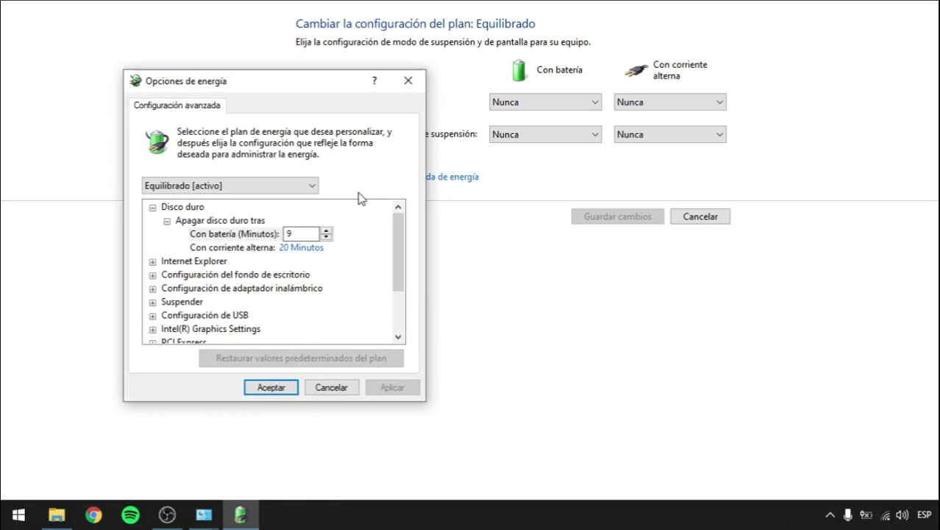
{"action": "left_click", "coordinate": [237, 189]}
{"action": "left_click", "coordinate": [236, 189]}
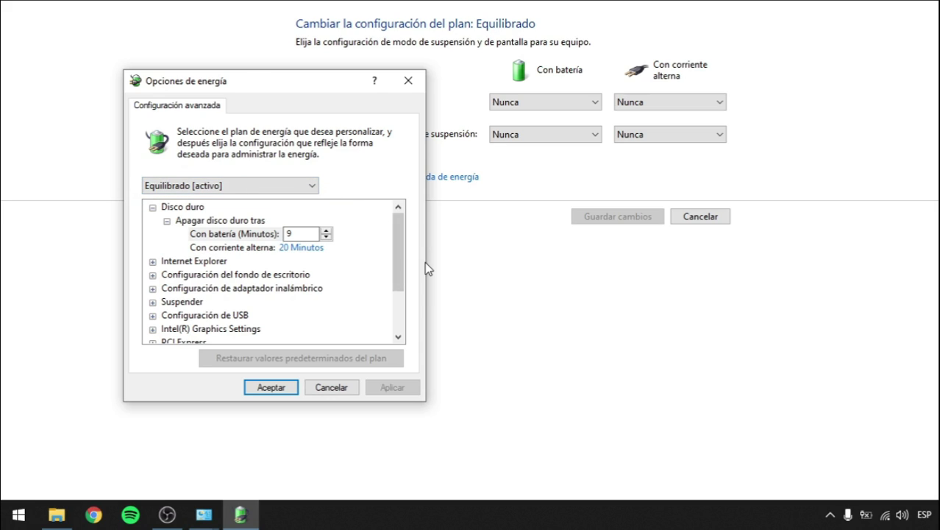
Expand Estado máximo del procesador under Administración de energía del procesador and go through its battery and plugged-in fields
{"action": "left_click_drag", "start_coordinate": [398, 248], "coordinate": [395, 313]}
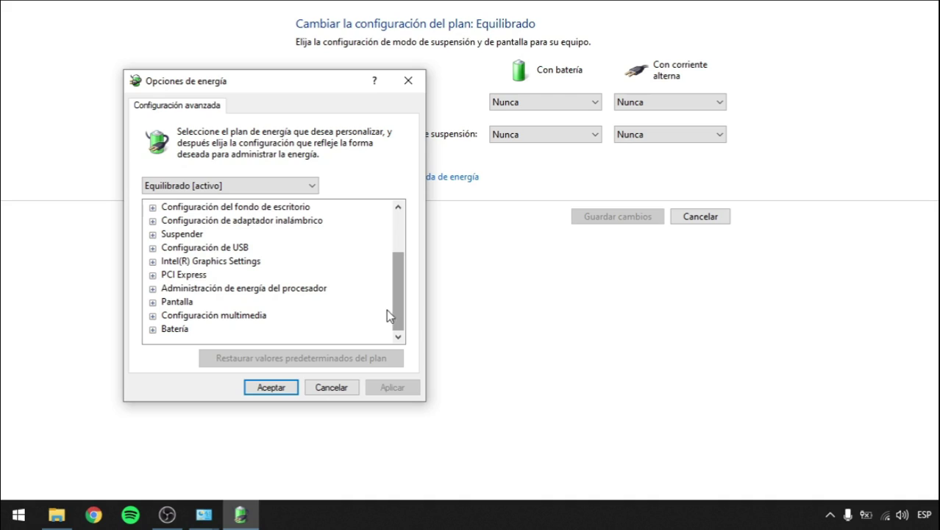
{"action": "left_click", "coordinate": [152, 289]}
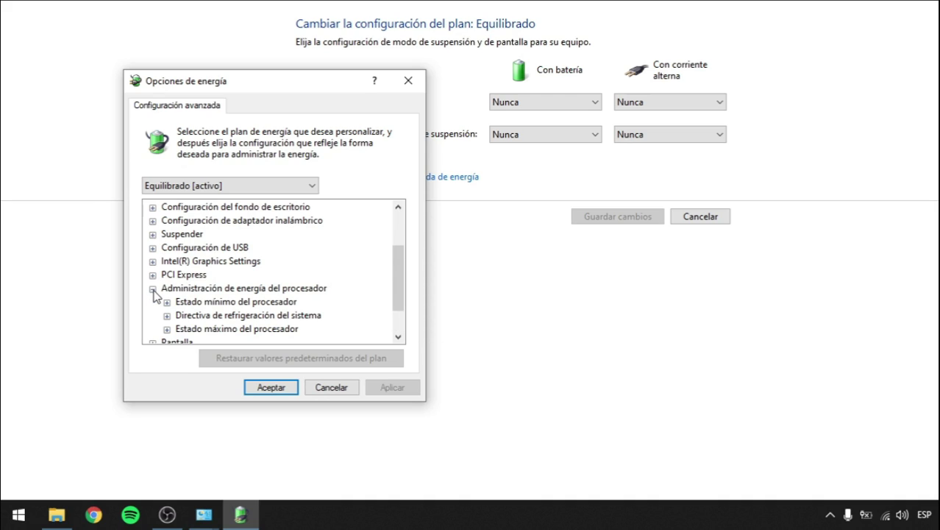
{"action": "left_click", "coordinate": [167, 329]}
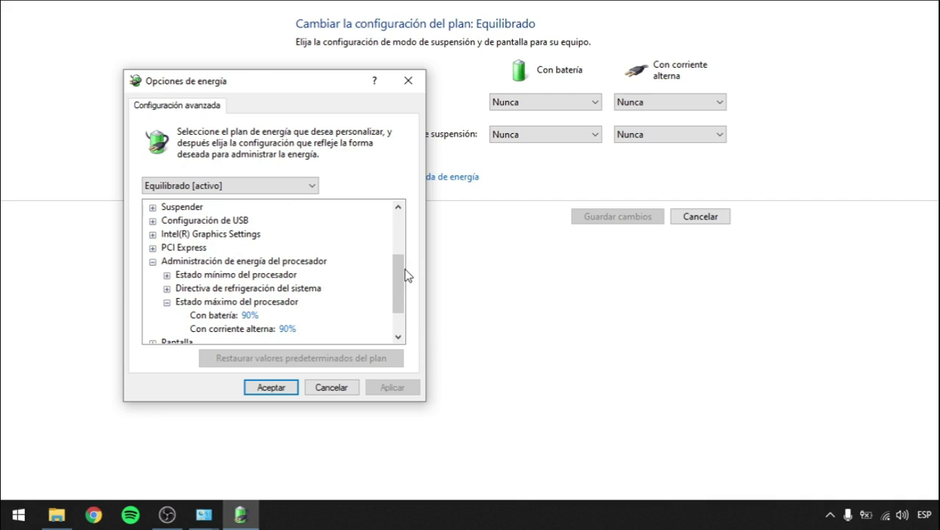
{"action": "scroll", "coordinate": [409, 275], "scroll_direction": "down", "scroll_amount": 1}
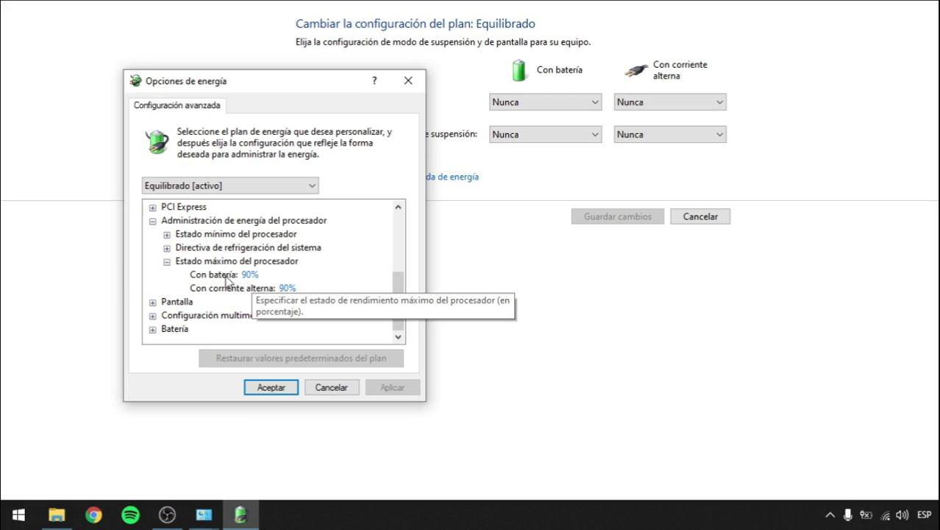
{"action": "left_click", "coordinate": [274, 288]}
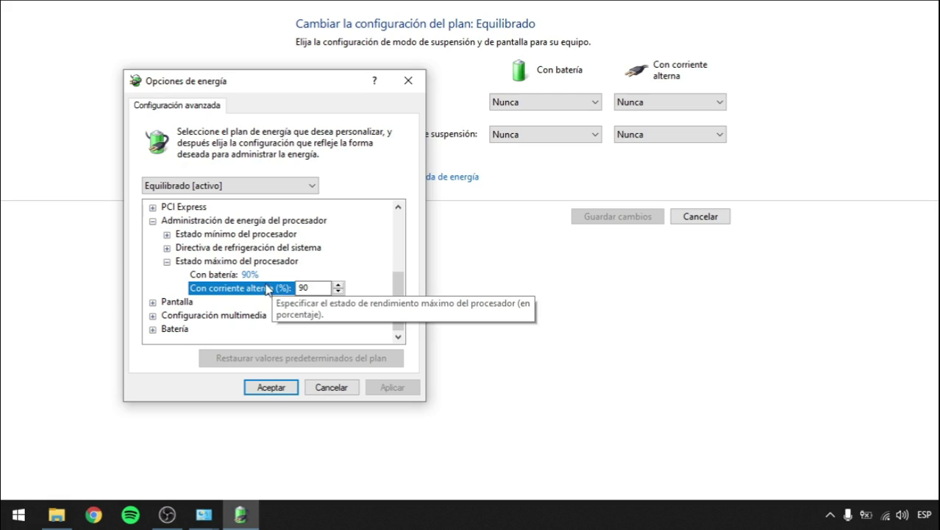
{"action": "key", "text": "Up"}
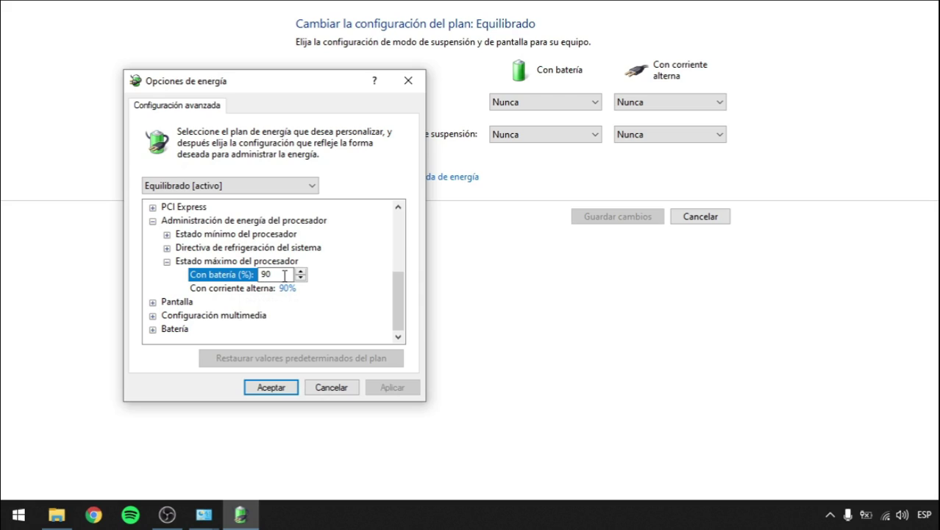
{"action": "left_click", "coordinate": [292, 289]}
{"action": "left_click", "coordinate": [248, 274]}
Enter 100% as the maximum processor state for Con corriente alterna
{"action": "left_click", "coordinate": [257, 291]}
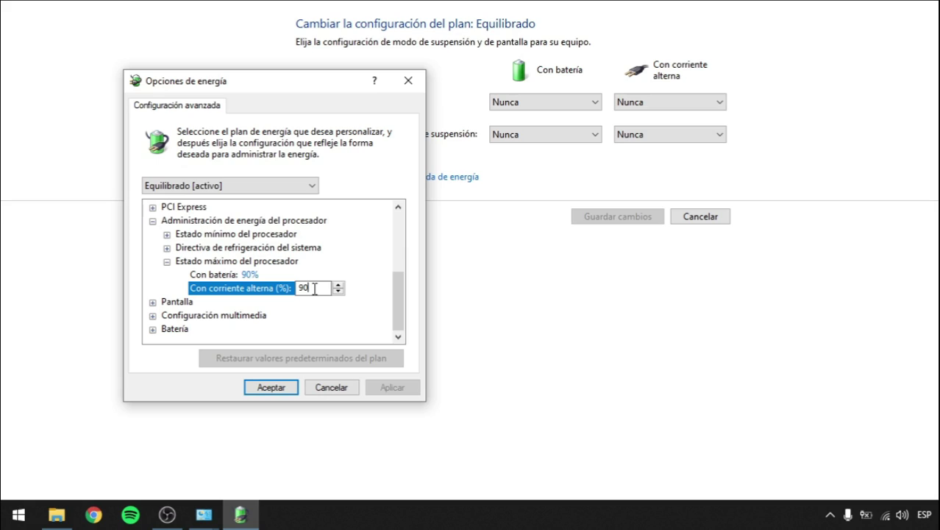
{"action": "key", "text": "BackSpace"}
{"action": "key", "text": "BackSpace"}
{"action": "type", "text": "100"}
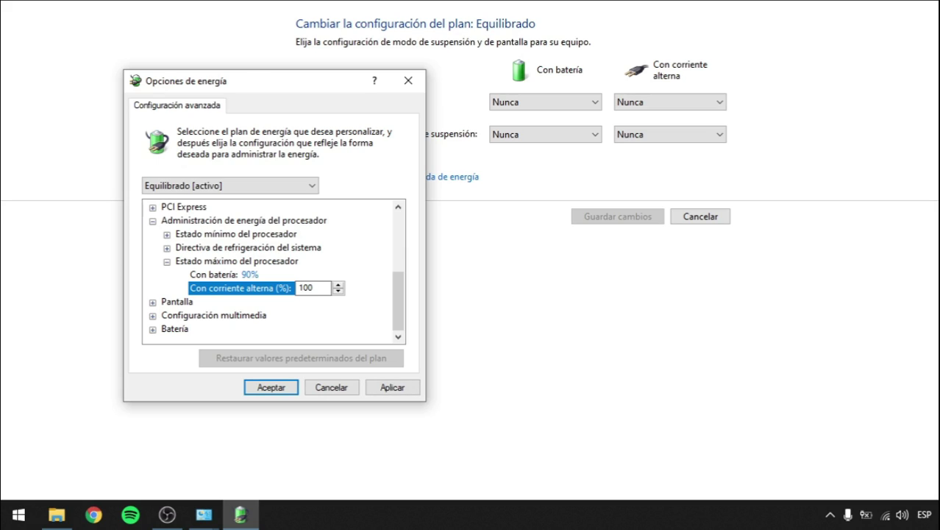
Try 95, 90 and 80% as the maximum processor state for Con corriente alterna, ending with 80%
{"action": "key", "text": "BackSpace"}
{"action": "key", "text": "BackSpace"}
{"action": "key", "text": "BackSpace"}
{"action": "type", "text": "95"}
{"action": "key", "text": "BackSpace"}
{"action": "type", "text": "0"}
{"action": "key", "text": "BackSpace"}
{"action": "key", "text": "BackSpace"}
{"action": "type", "text": "80"}
{"action": "key", "text": "BackSpace"}
{"action": "key", "text": "BackSpace"}
{"action": "type", "text": "80"}
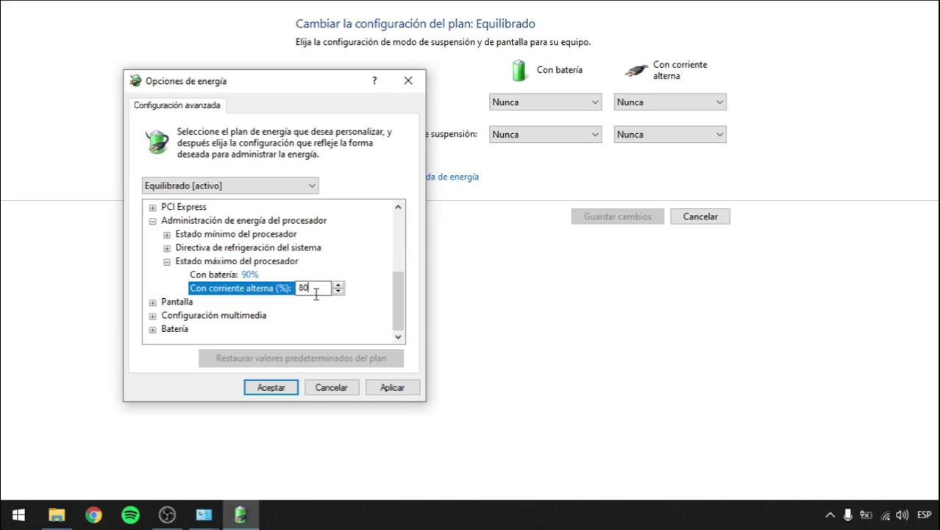
Enter 80% as the maximum processor state for Con batería
{"action": "left_click", "coordinate": [249, 274]}
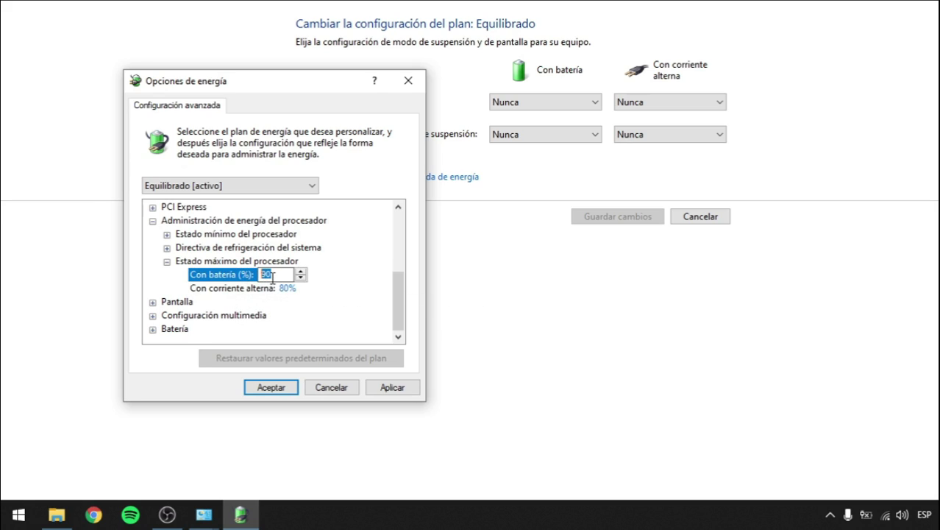
{"action": "left_click", "coordinate": [267, 288]}
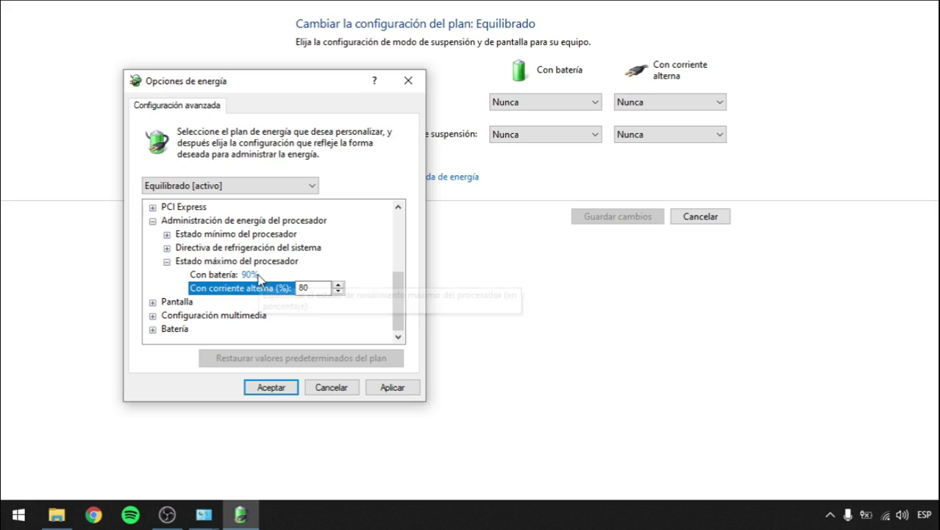
{"action": "left_click", "coordinate": [252, 274]}
{"action": "left_click_drag", "start_coordinate": [279, 276], "coordinate": [196, 289]}
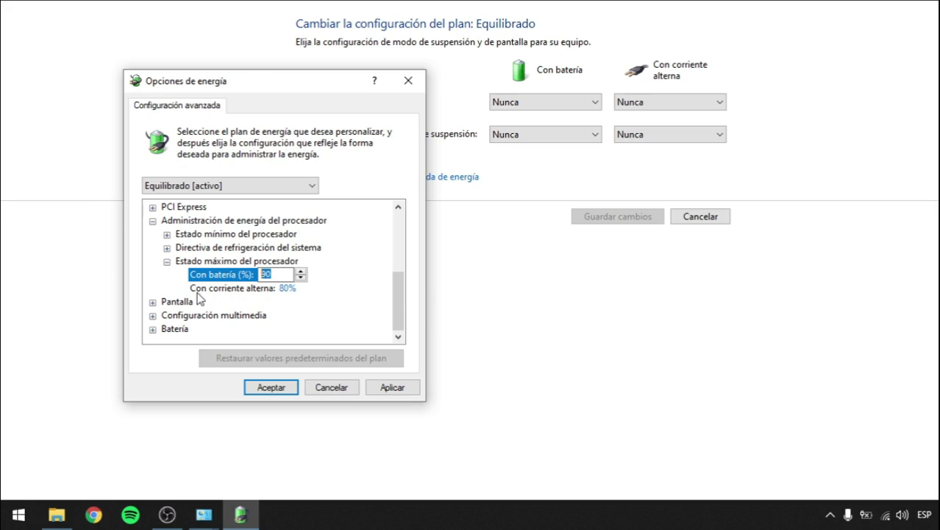
{"action": "key", "text": "BackSpace"}
{"action": "type", "text": "80"}
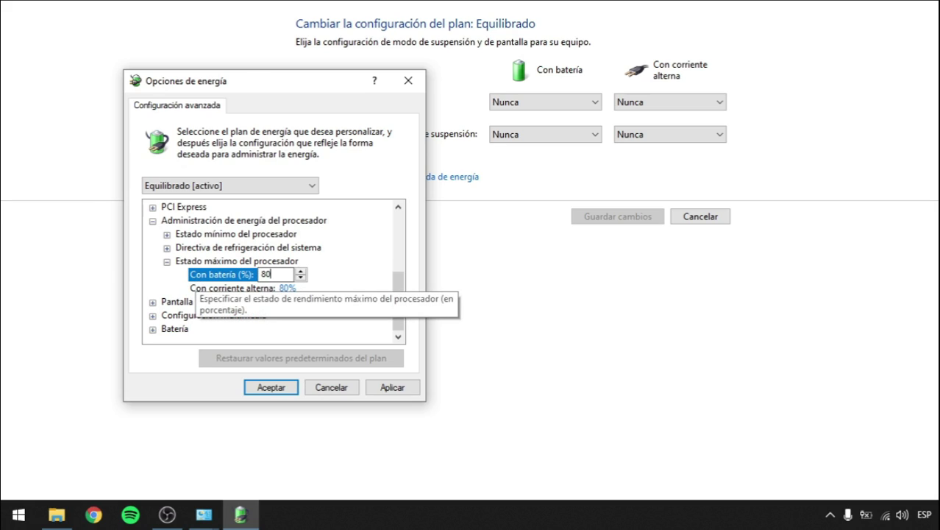
Set the maximum processor state to 90% for both Con batería and Con corriente alterna, and apply the settings
{"action": "key", "text": "BackSpace"}
{"action": "key", "text": "BackSpace"}
{"action": "type", "text": "90"}
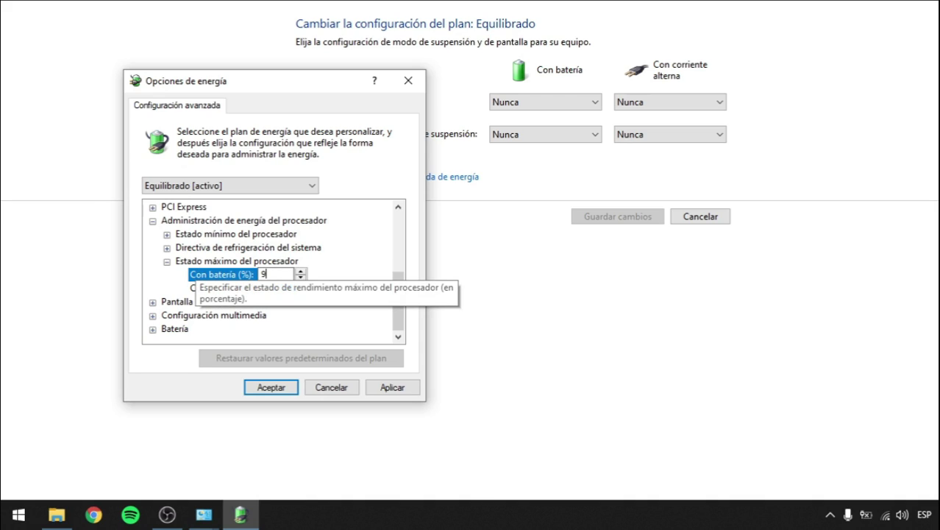
{"action": "left_click", "coordinate": [288, 289]}
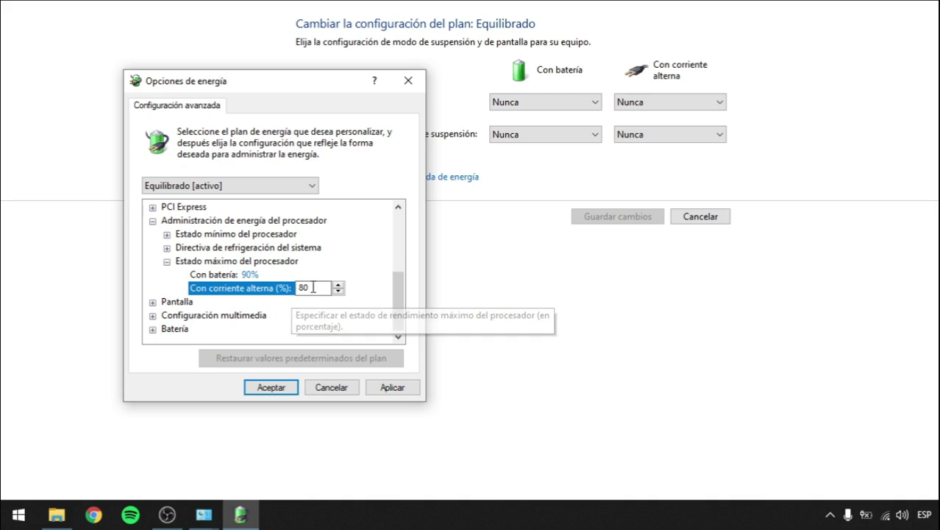
{"action": "key", "text": "BackSpace"}
{"action": "type", "text": "90"}
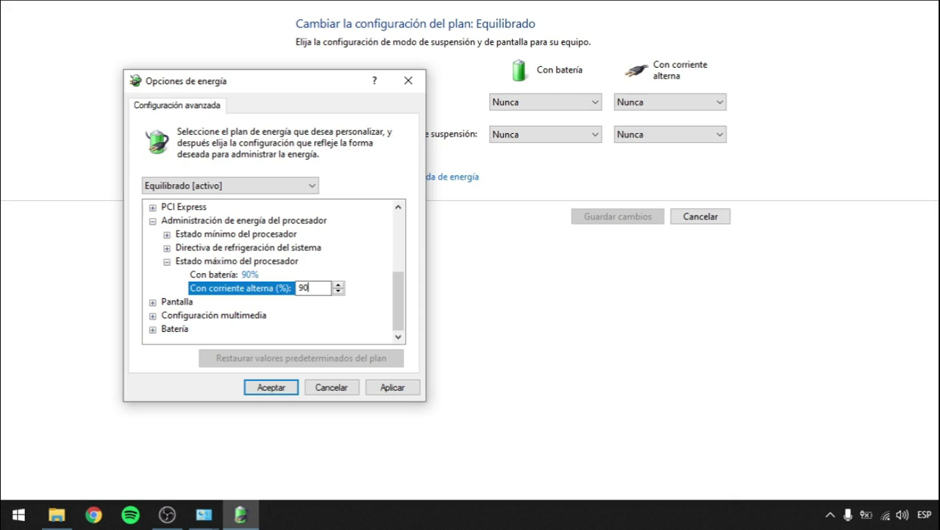
{"action": "left_click", "coordinate": [395, 388]}
{"action": "left_click_drag", "start_coordinate": [405, 309], "coordinate": [386, 315]}
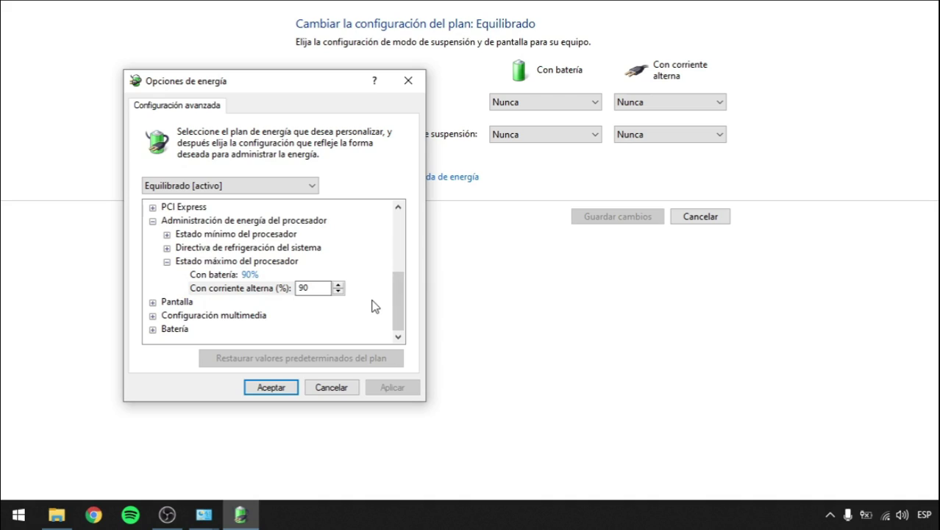